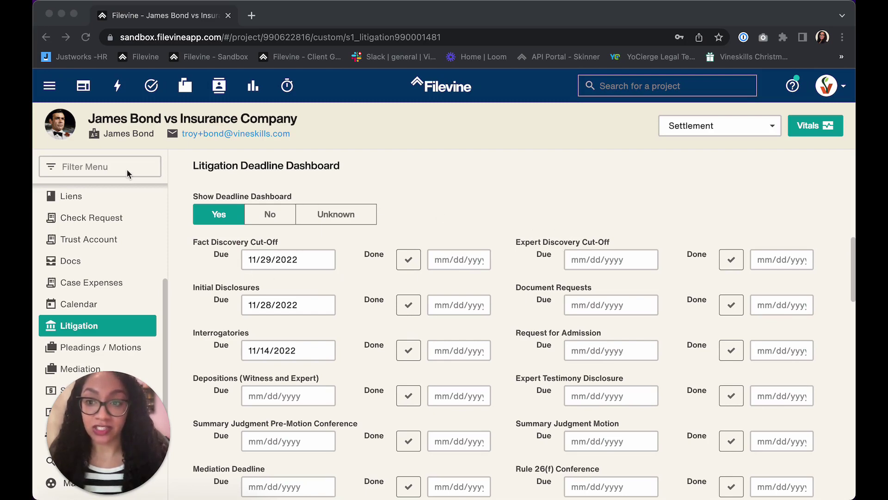
# Filter the project's section list with 'acti' and open the Activity section
pyautogui.click(101, 164)
pyautogui.write('ac')
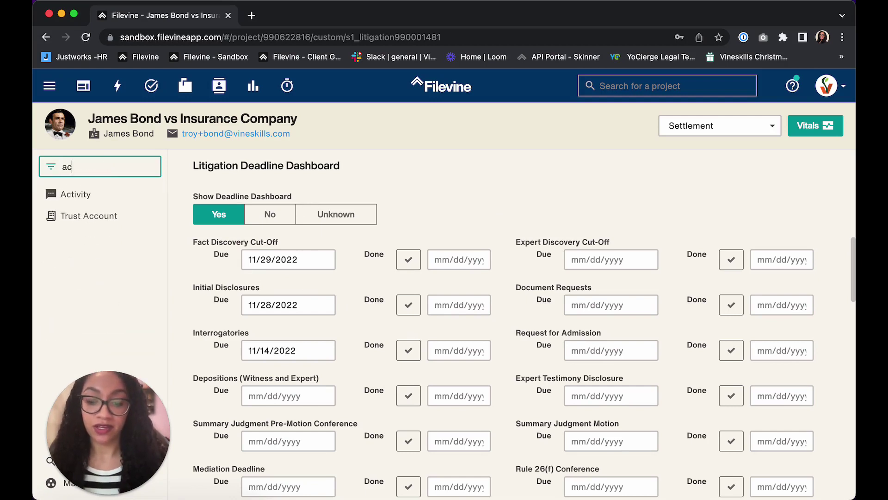
pyautogui.write('ti')
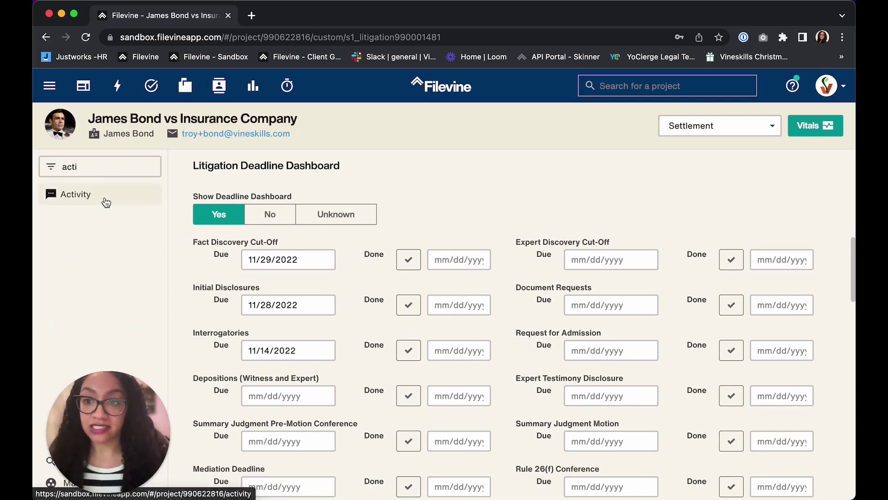
pyautogui.click(103, 198)
# Filter activity to Reminders and expand the Fact Discovery CutOff reminder's earlier reminders
pyautogui.click(820, 263)
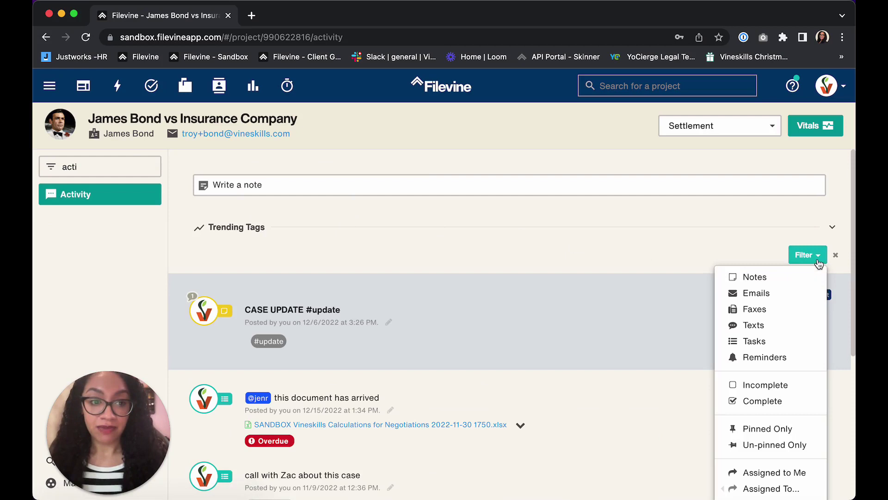
pyautogui.click(798, 358)
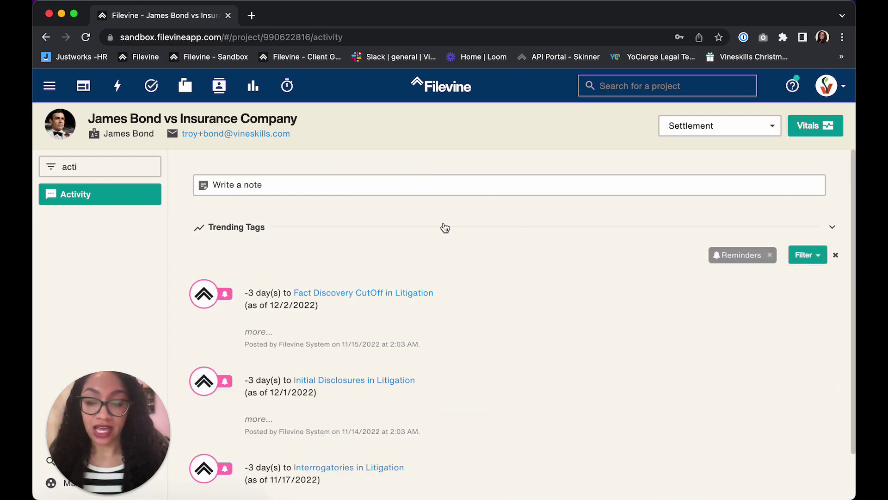
pyautogui.scroll(-2, 443, 222)
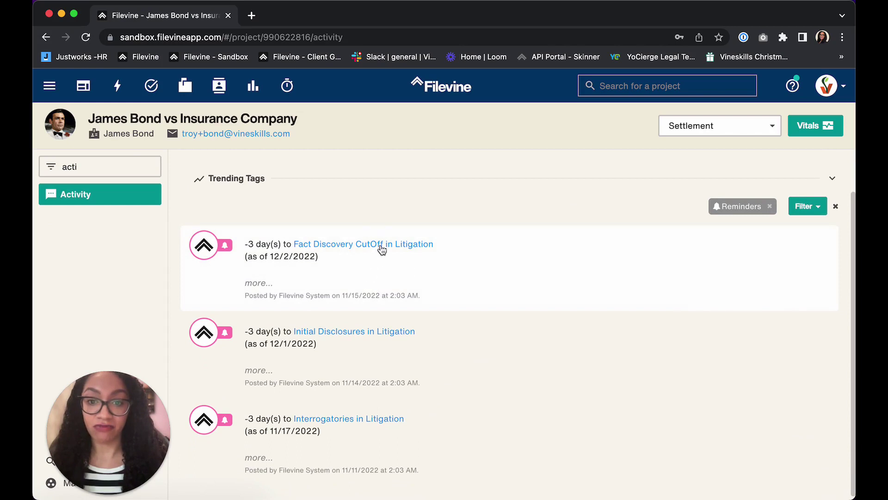
pyautogui.click(460, 267)
pyautogui.scroll(-2, 462, 267)
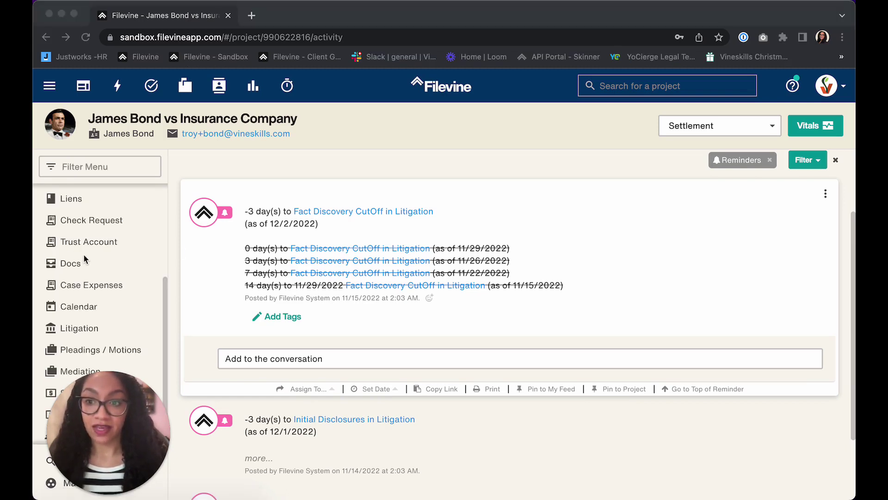
# Open the project calendar and switch it from List to Month view
pyautogui.click(77, 307)
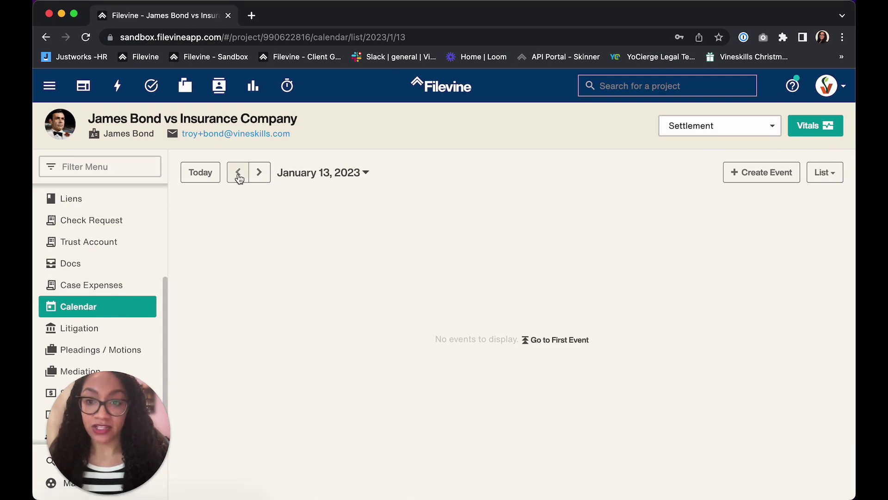
pyautogui.click(819, 174)
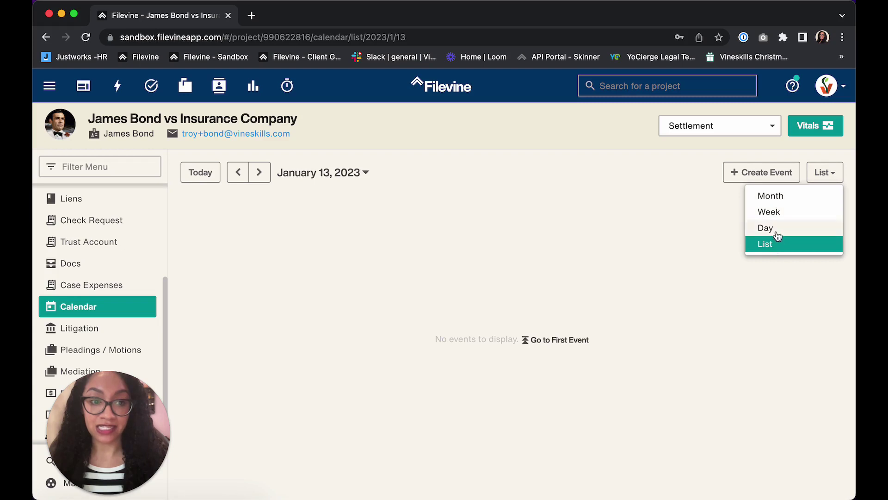
pyautogui.click(772, 196)
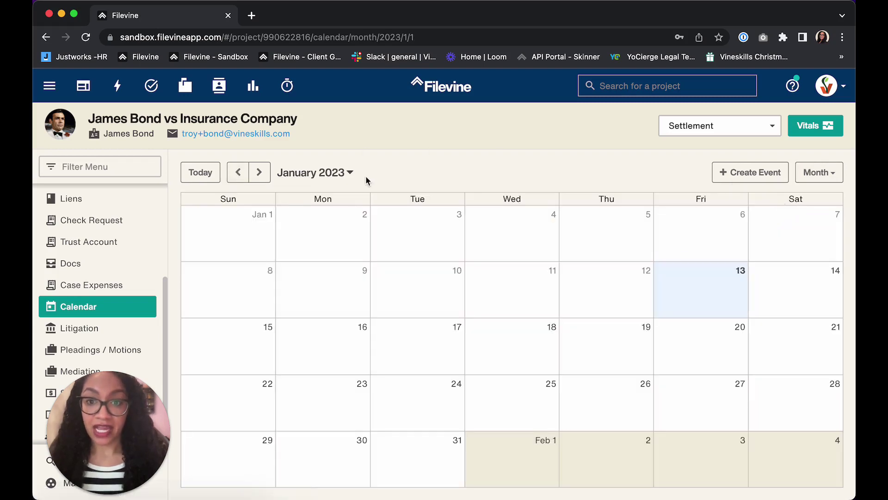
# Navigate the month grid to November 2022, showing the litigation deadlines
pyautogui.click(350, 173)
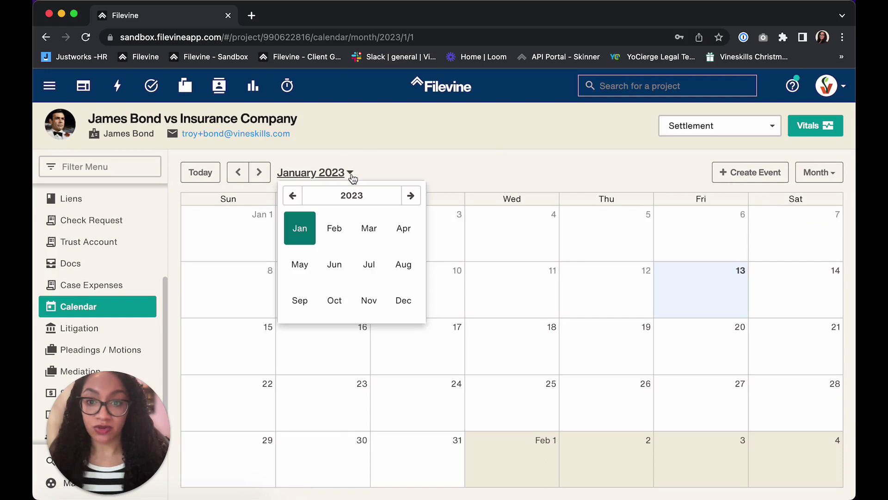
pyautogui.click(369, 302)
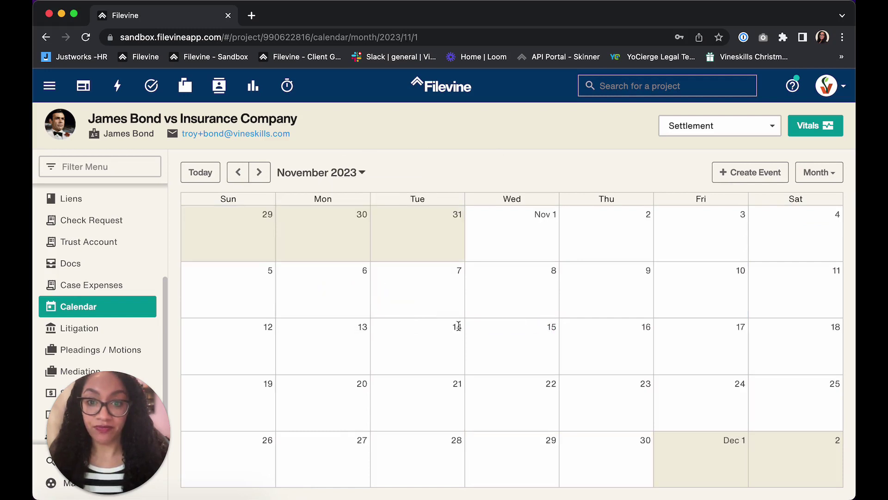
pyautogui.click(344, 174)
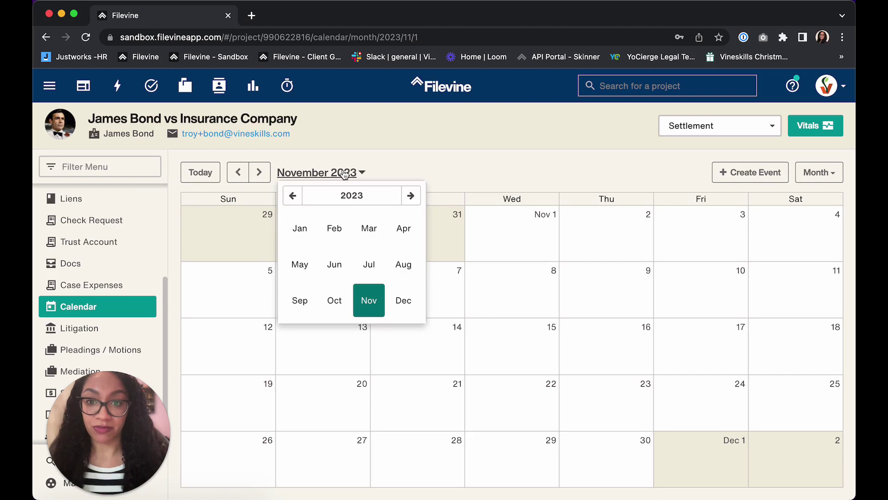
pyautogui.click(293, 196)
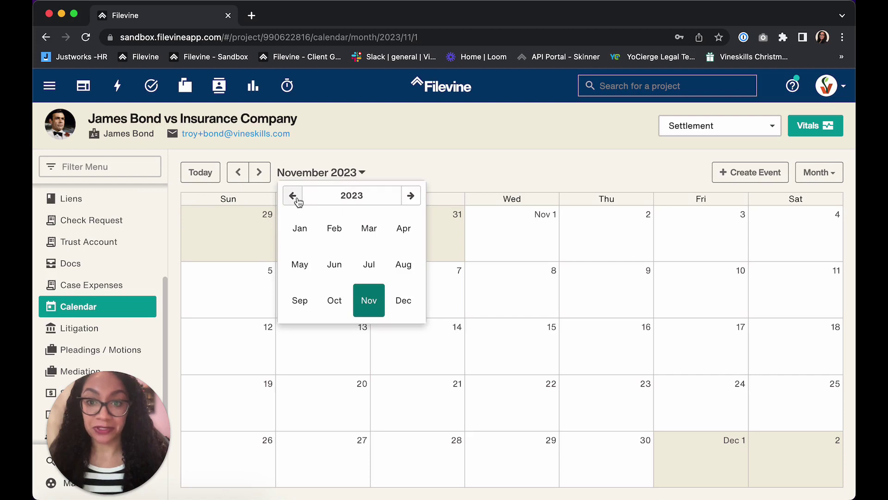
pyautogui.click(373, 306)
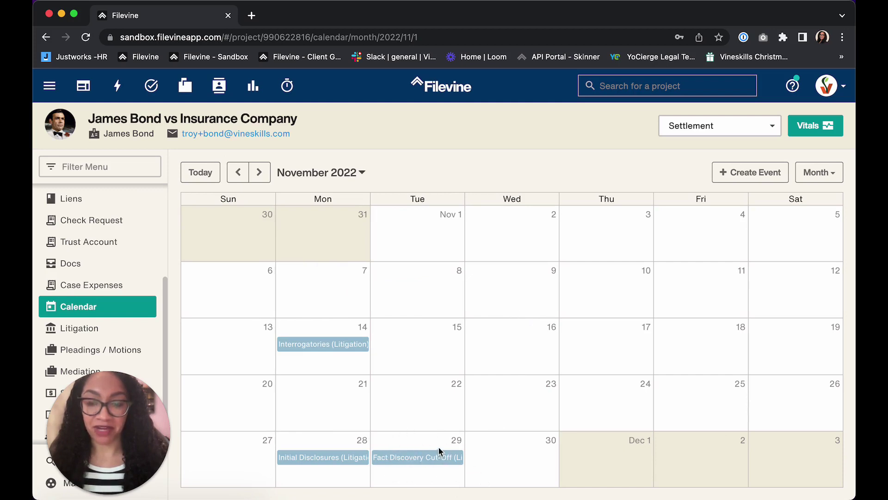
# Open the personal Calendar from the main menu and go to November 2022
pyautogui.click(50, 86)
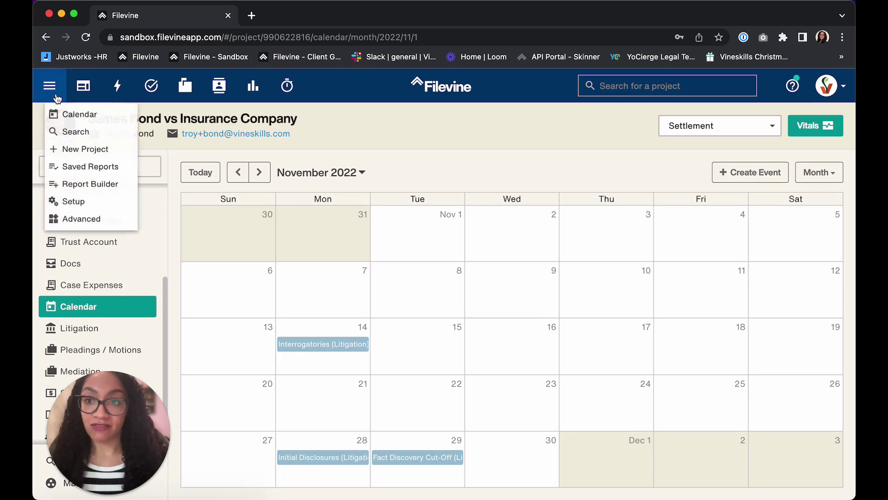
pyautogui.click(77, 119)
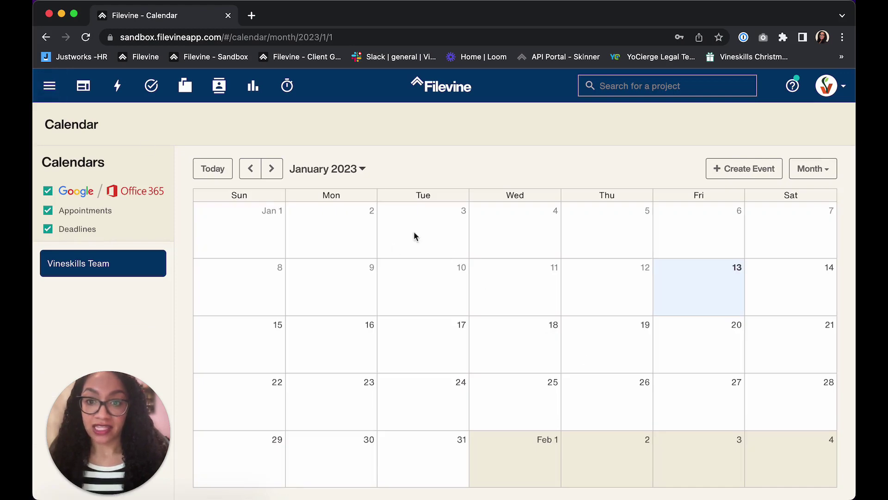
pyautogui.click(364, 169)
pyautogui.click(305, 192)
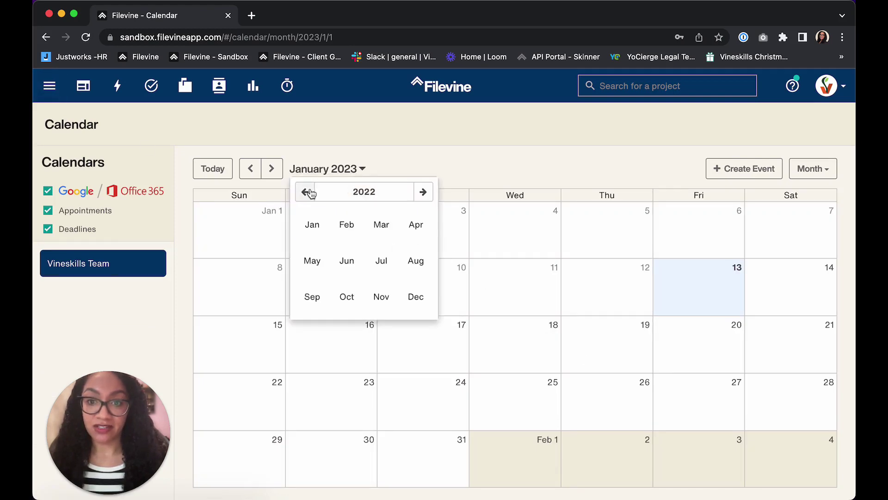
pyautogui.click(379, 308)
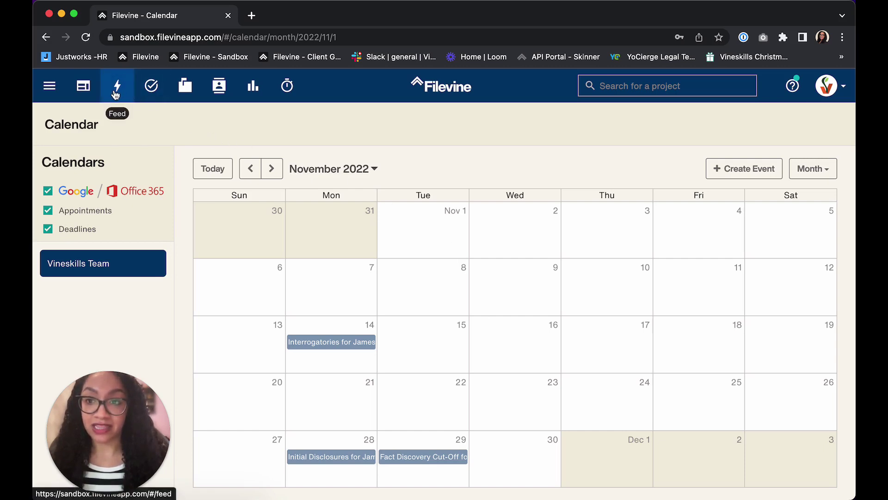
# Show only Reminders in the Recent feed and expand the Sprint - PI Demo reminder
pyautogui.click(117, 93)
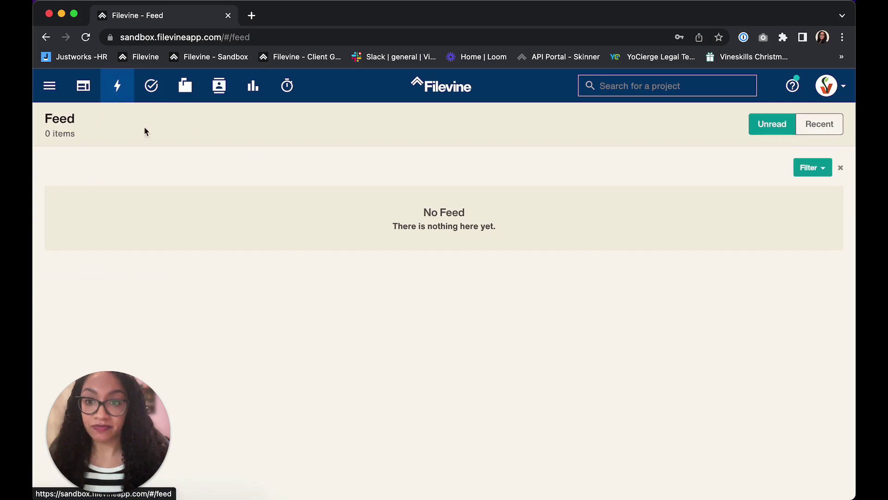
pyautogui.click(826, 172)
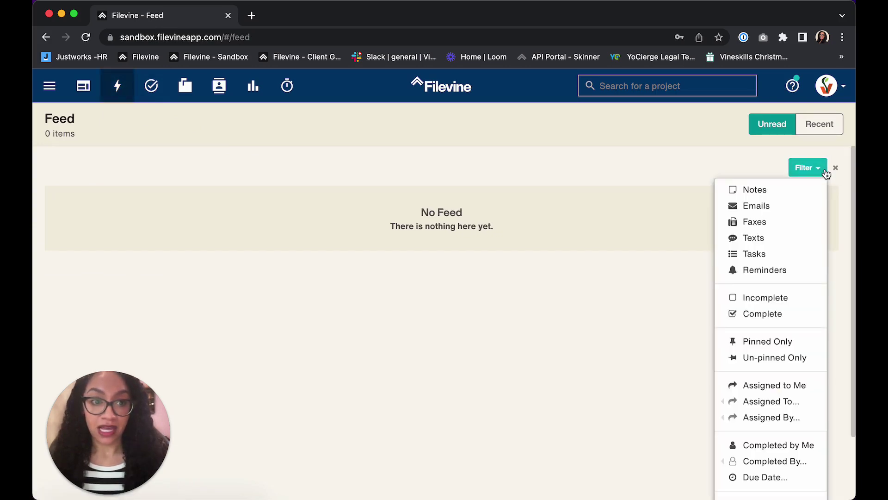
pyautogui.click(781, 271)
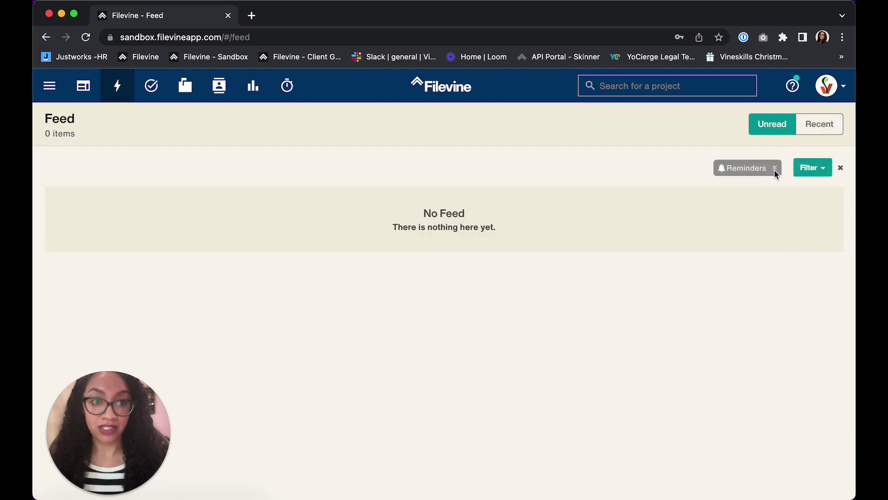
pyautogui.click(807, 136)
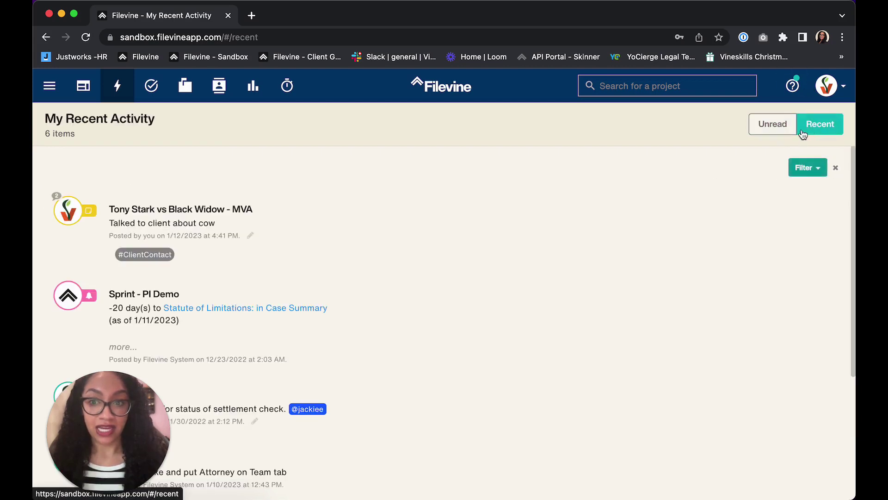
pyautogui.scroll(-2, 234, 312)
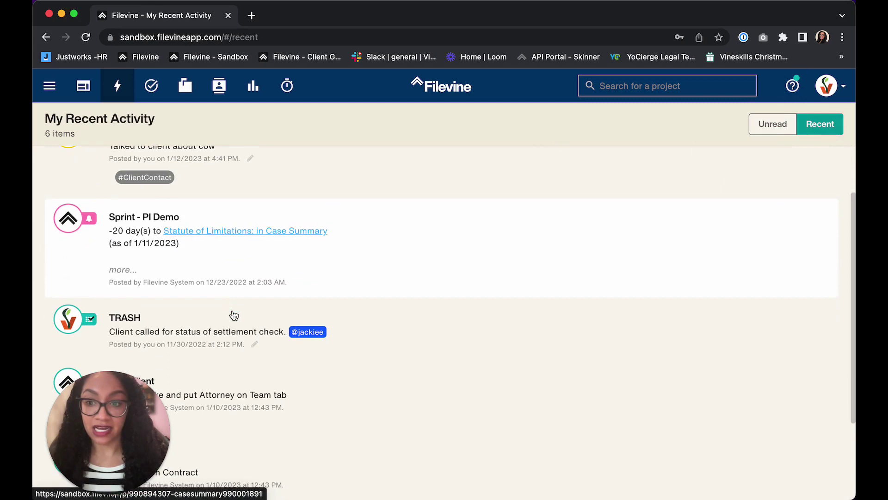
pyautogui.click(203, 266)
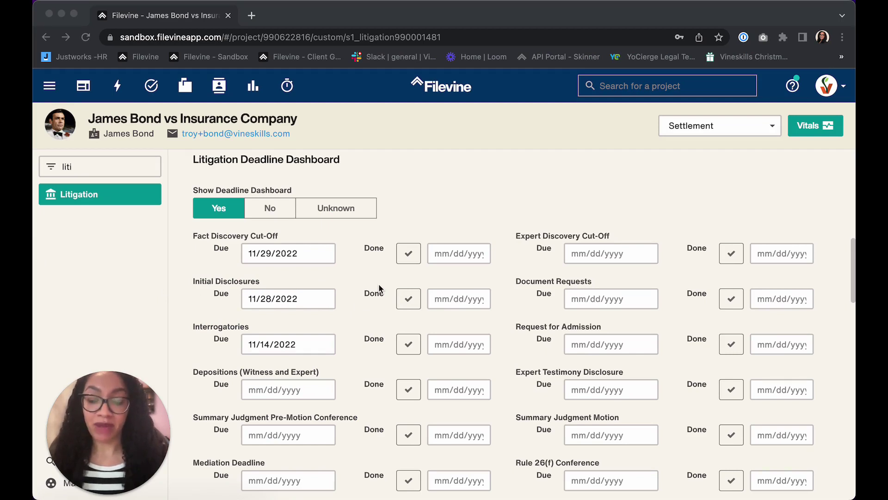
pyautogui.scroll(1, 378, 286)
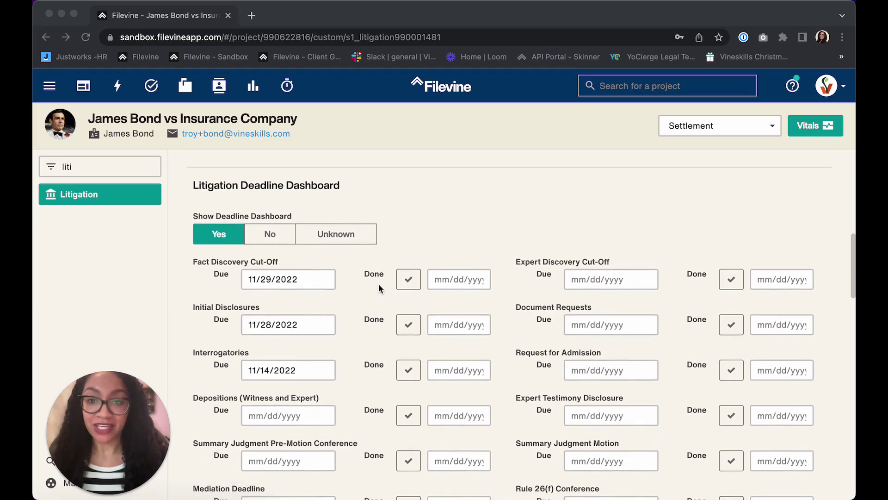